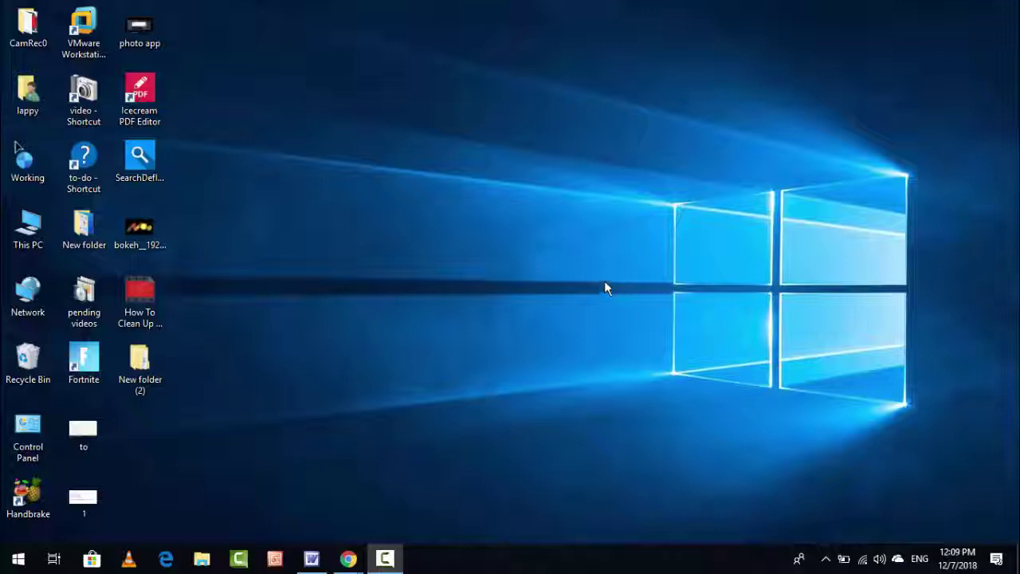
right_click(495, 151)
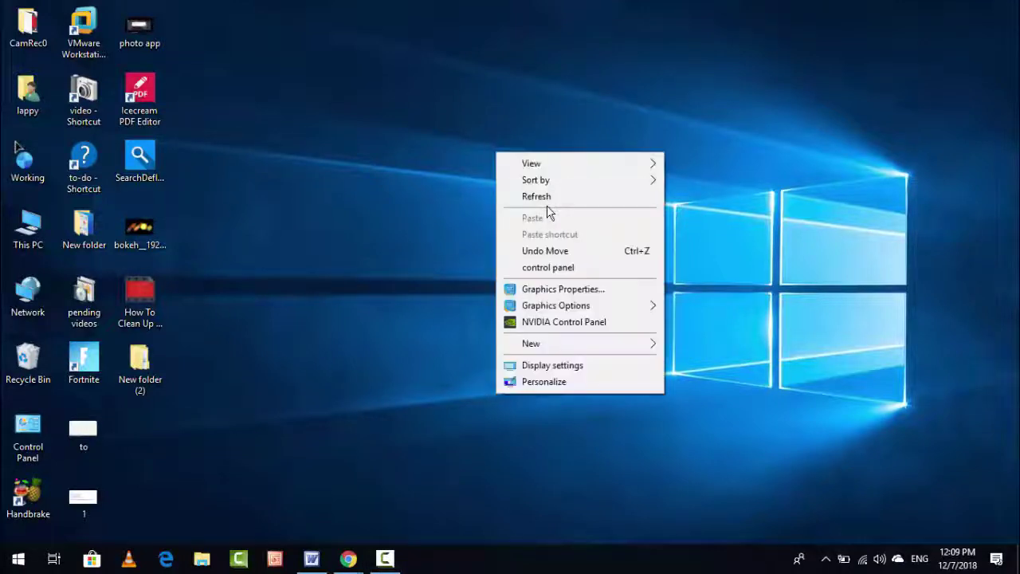
left_click(538, 201)
right_click(538, 201)
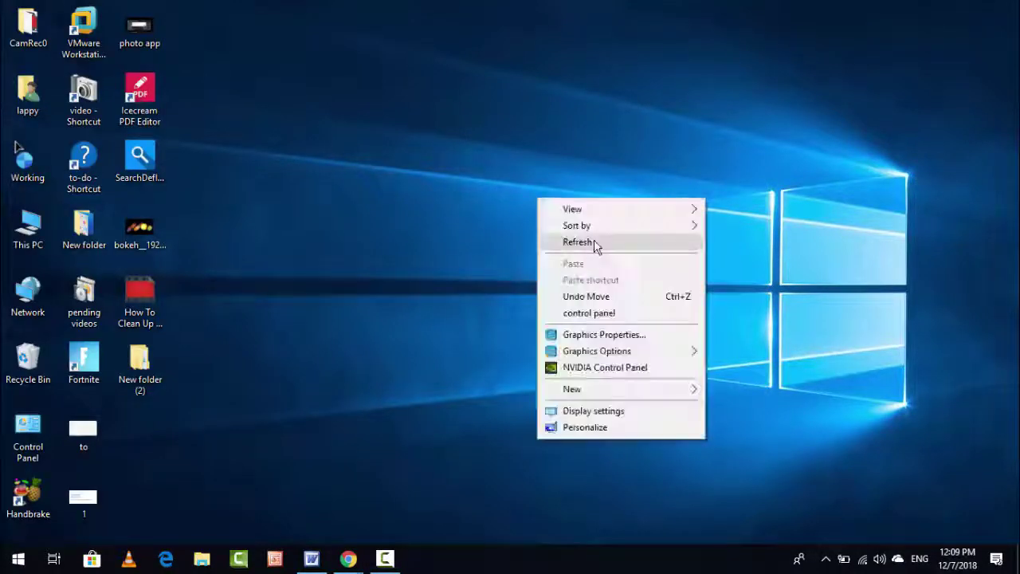
left_click(591, 240)
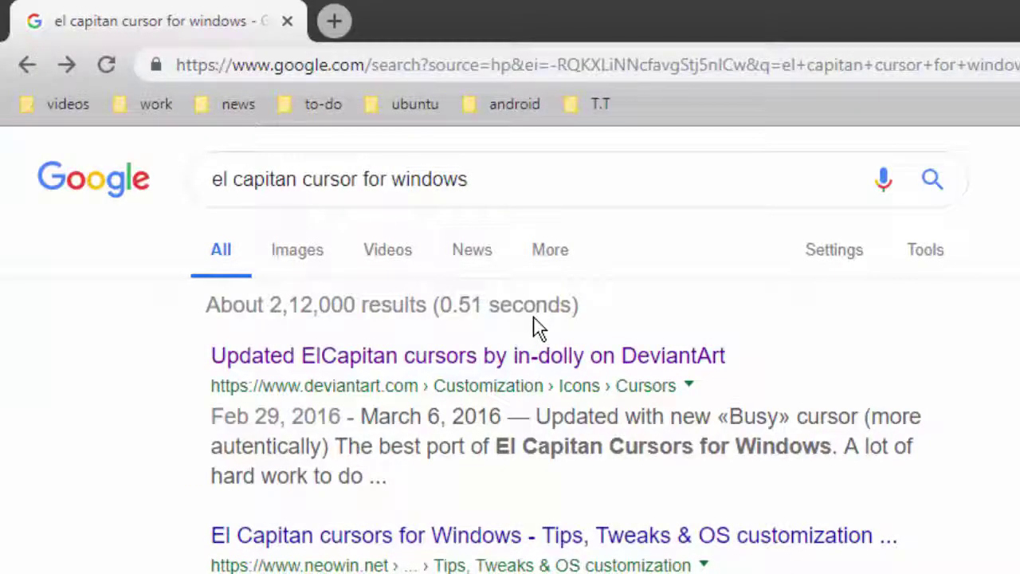
Step: Search Google for "el capitan cursor for windows" and view the Updated ElCapitan cursors page on DeviantArt down to its download link
key("Return")
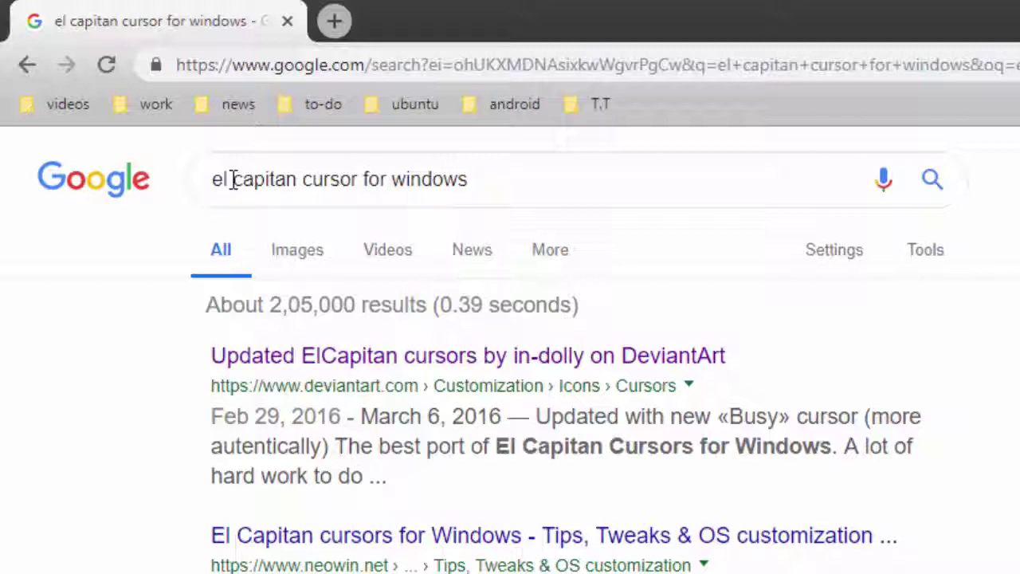
left_click(309, 363)
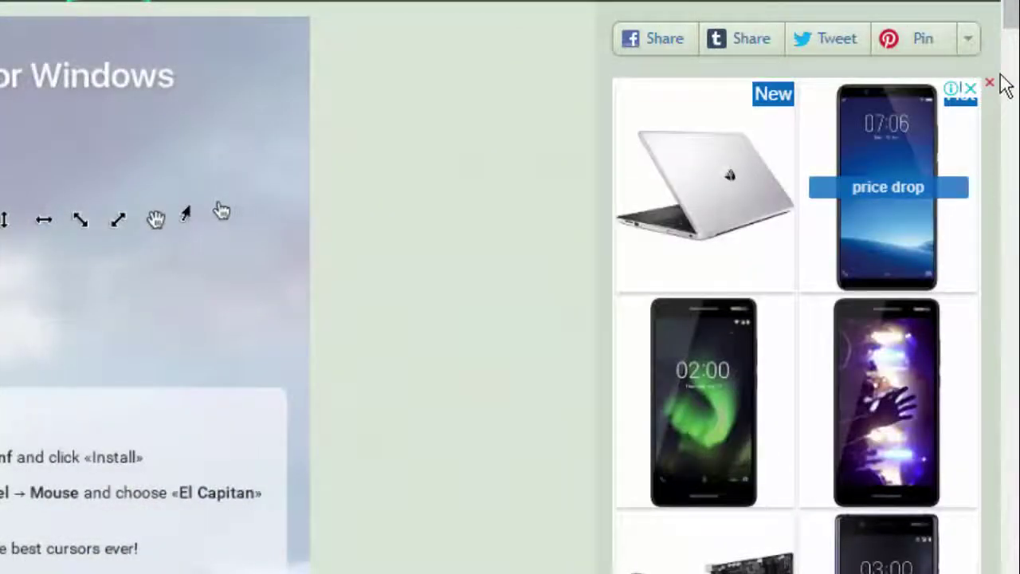
scroll(1006, 86, "down", 10)
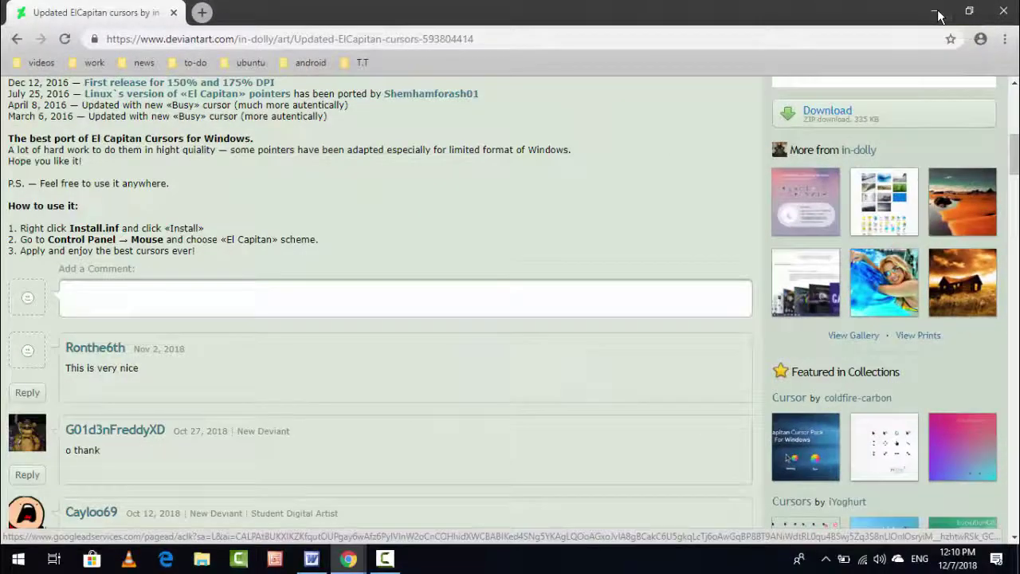
left_click(938, 14)
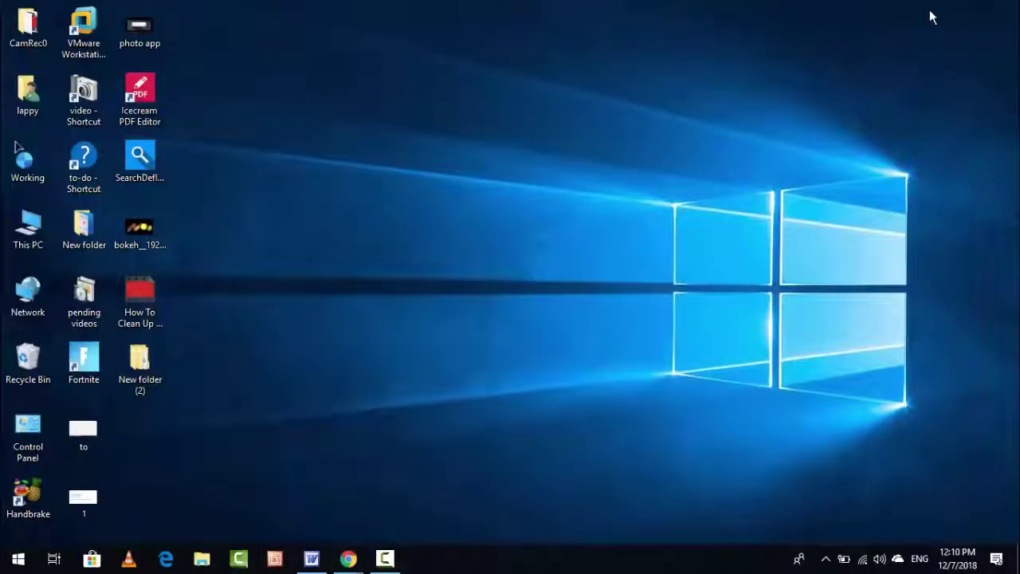
Step: Extract the updated_elcapitan_cursors archive into its own location in the desktop's New folder (2) and refresh the folder
double_click(152, 379)
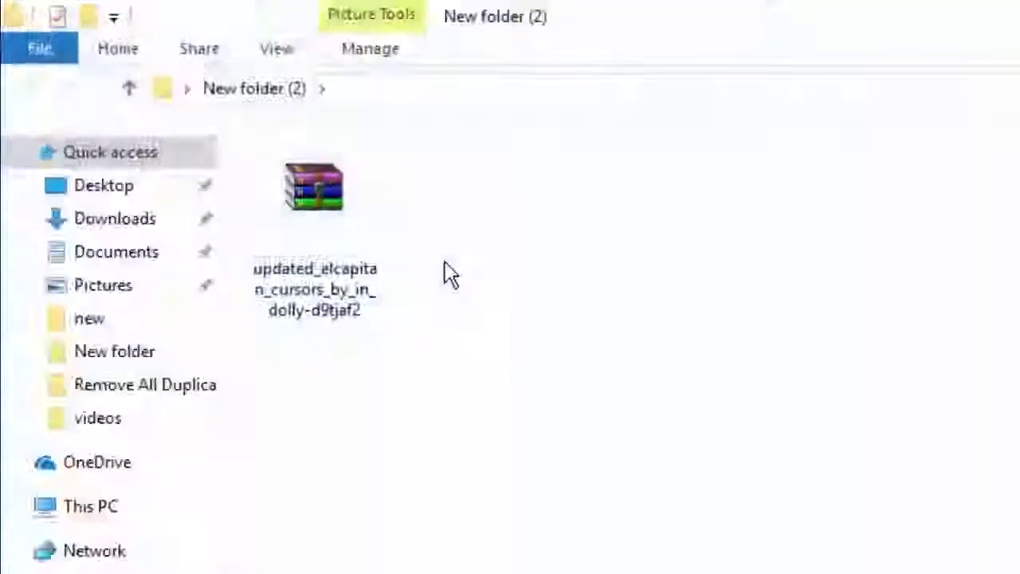
right_click(368, 209)
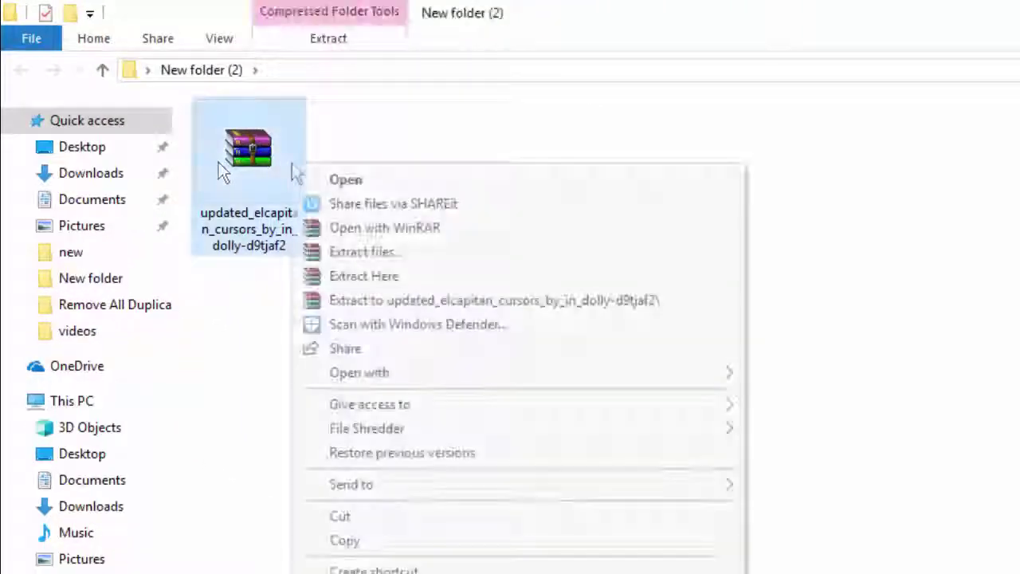
left_click(381, 276)
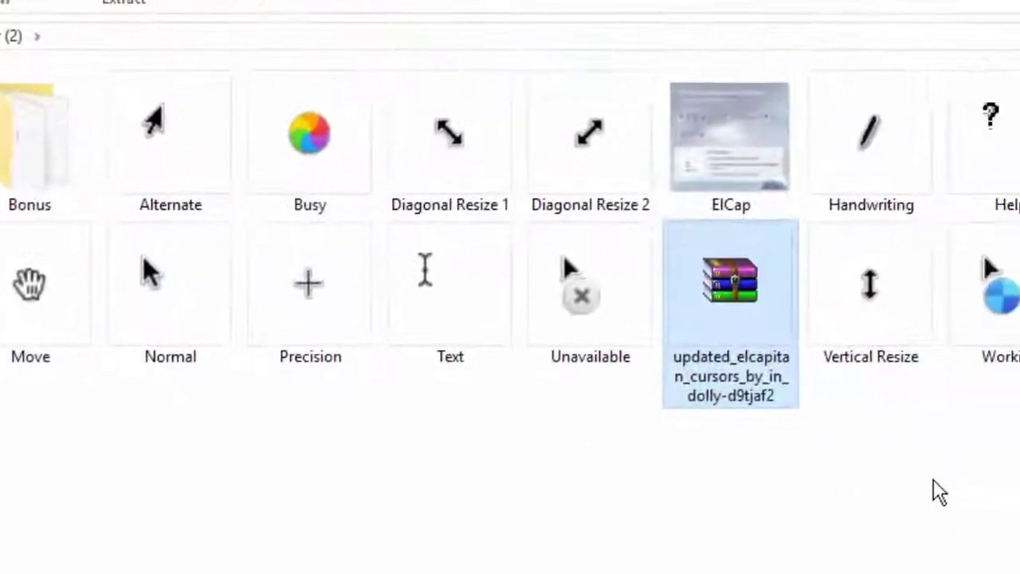
right_click(940, 493)
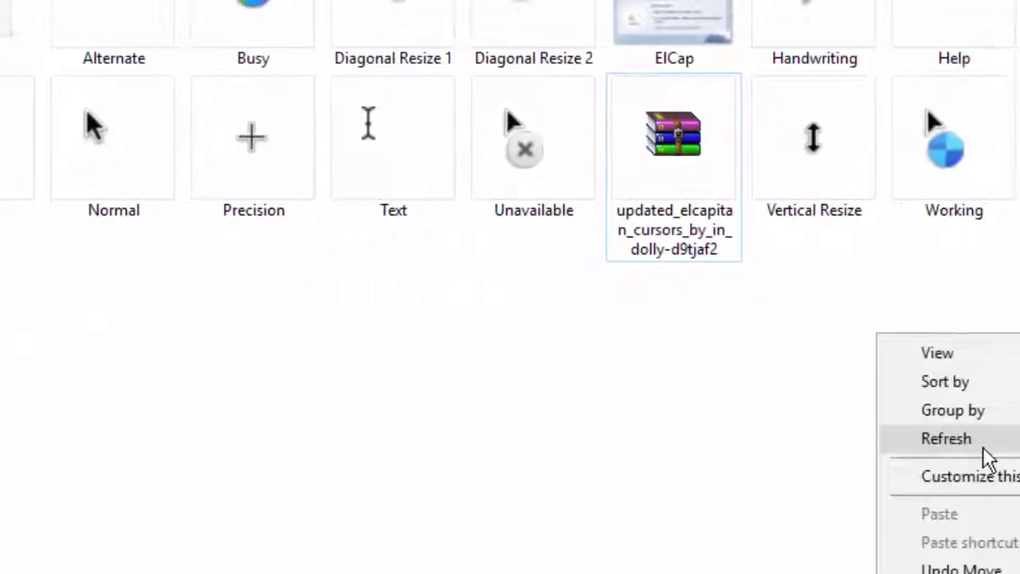
left_click(984, 458)
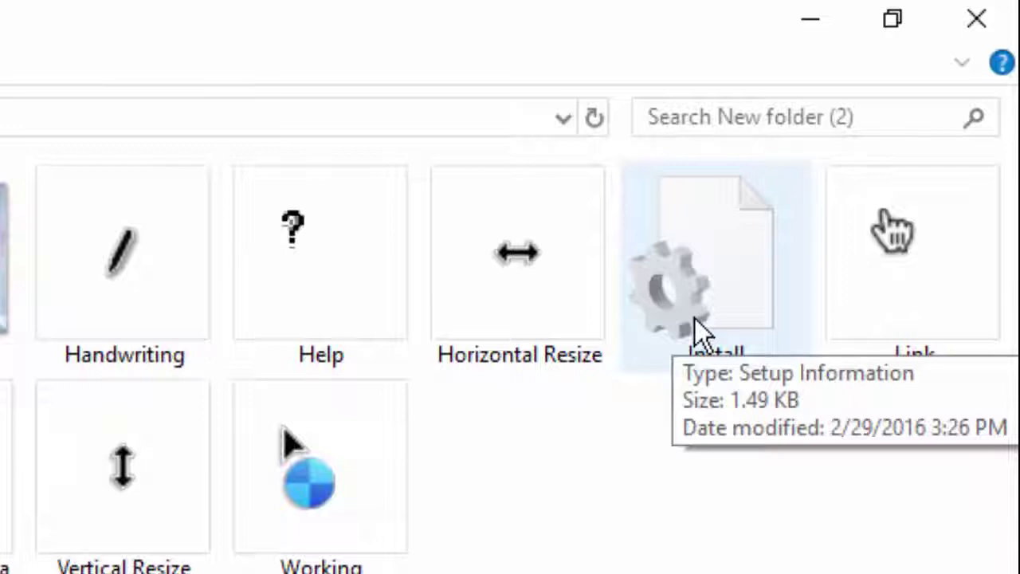
Step: Install the cursor set from the extracted Install setup information file and close the folder
left_click(696, 318)
right_click(695, 311)
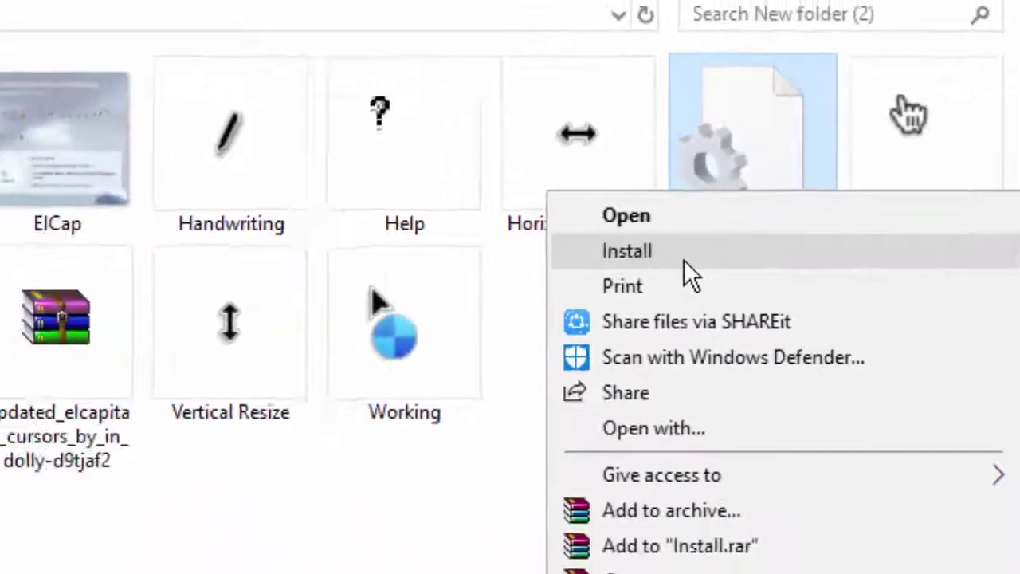
left_click(638, 287)
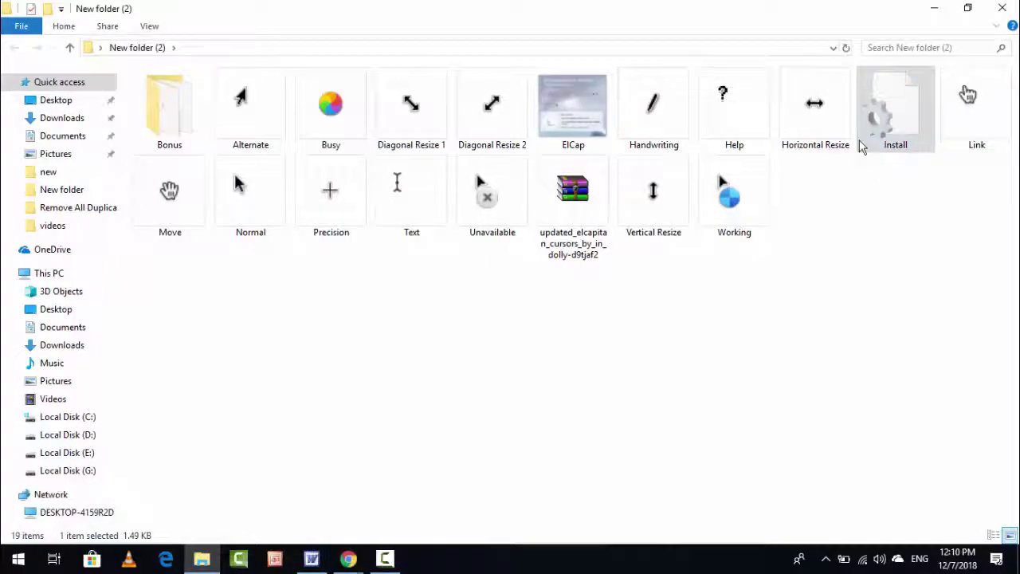
right_click(901, 118)
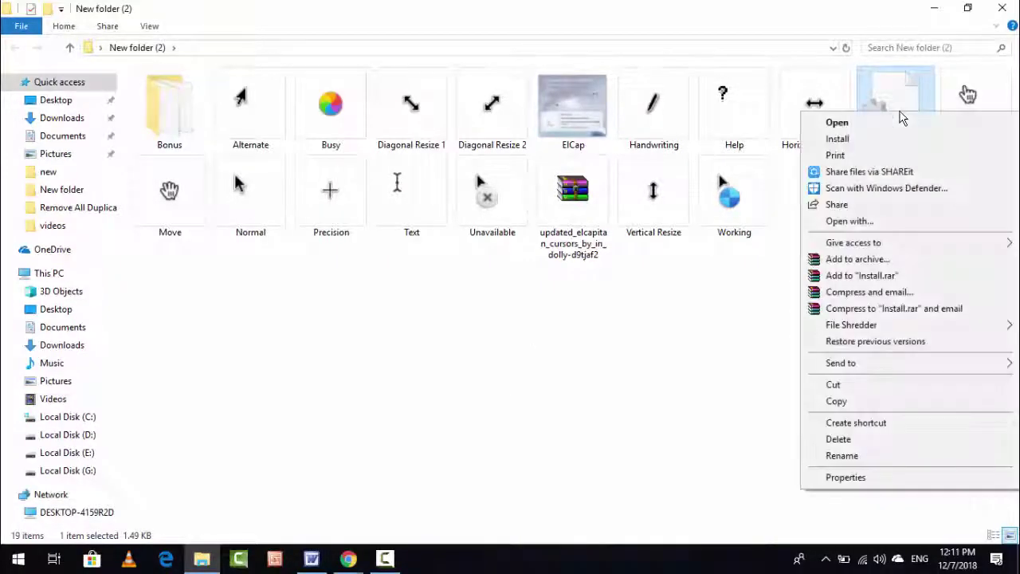
left_click(702, 298)
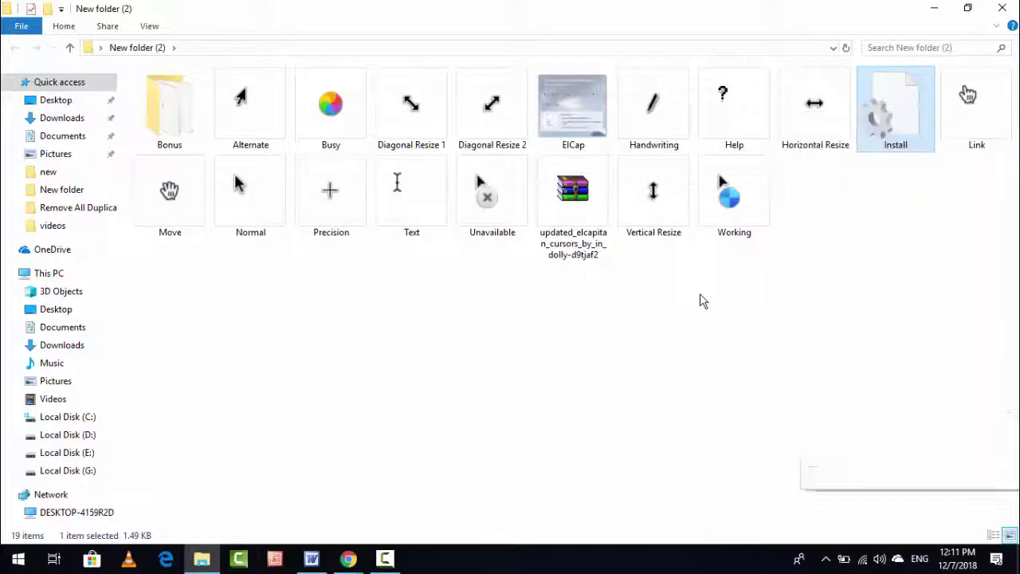
left_click(1000, 9)
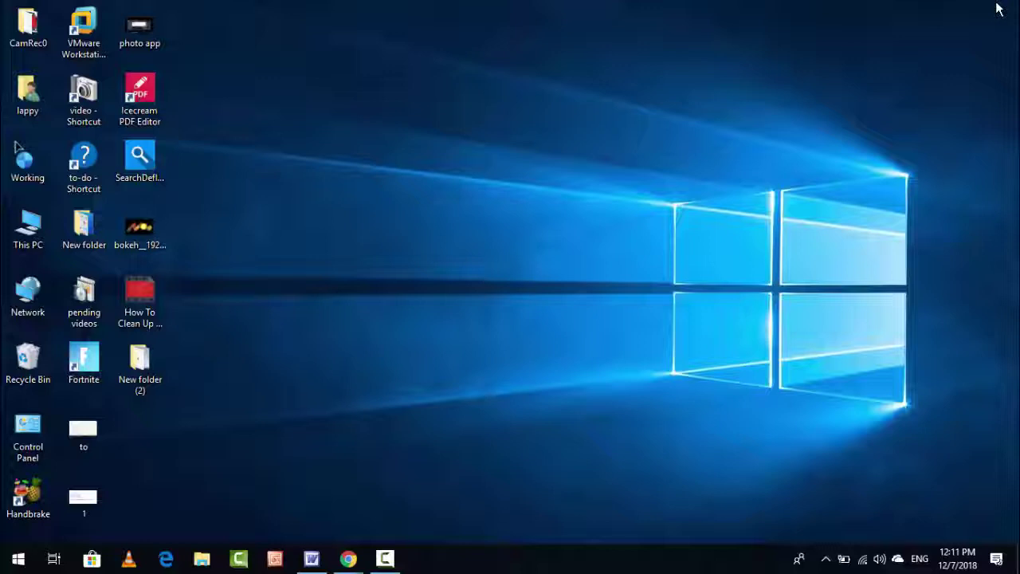
Step: Open the additional mouse options from the Windows Devices settings for the mouse
key("super+i")
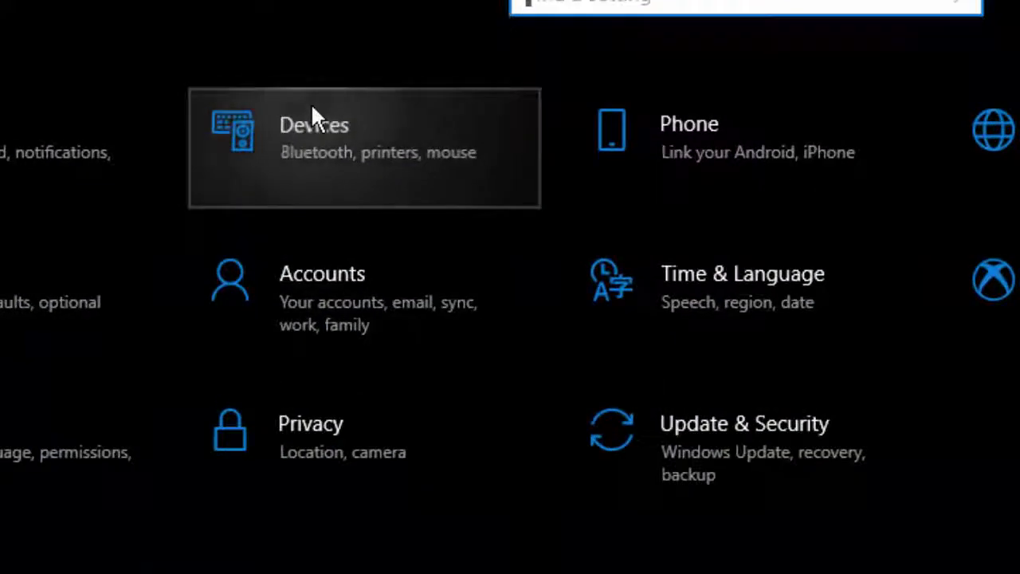
left_click(342, 116)
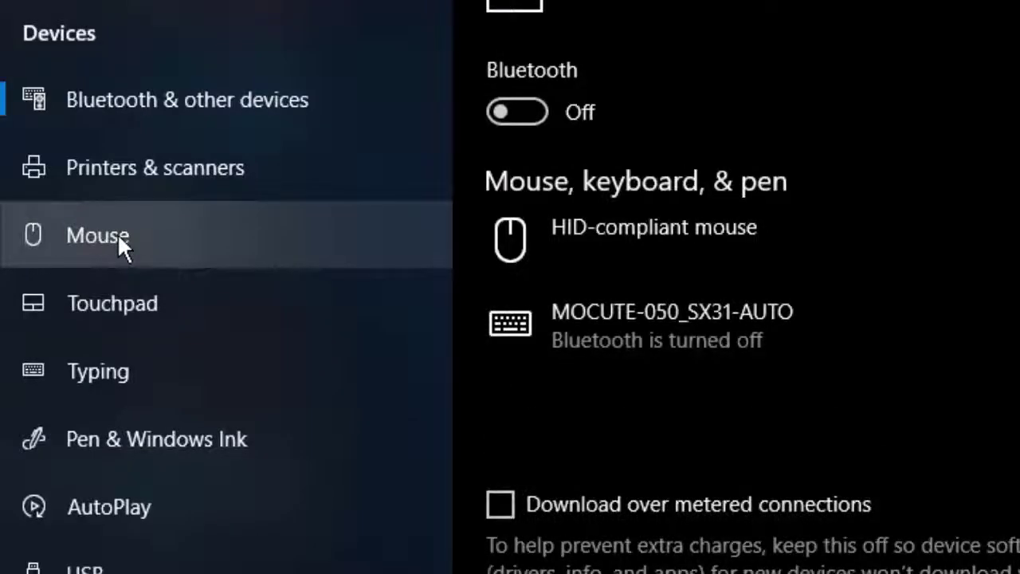
left_click(117, 233)
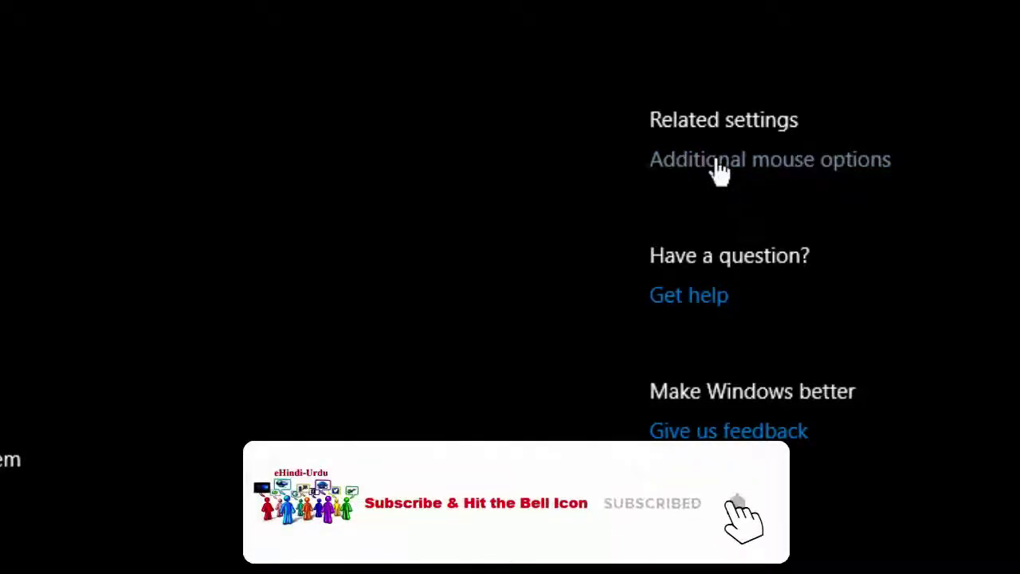
left_click(881, 142)
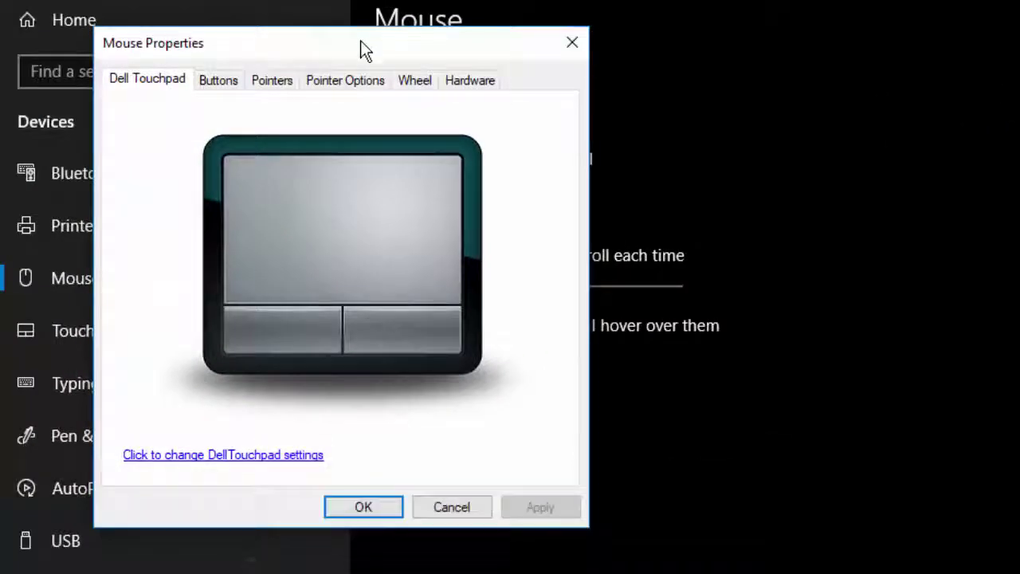
left_click_drag(360, 53, 509, 79)
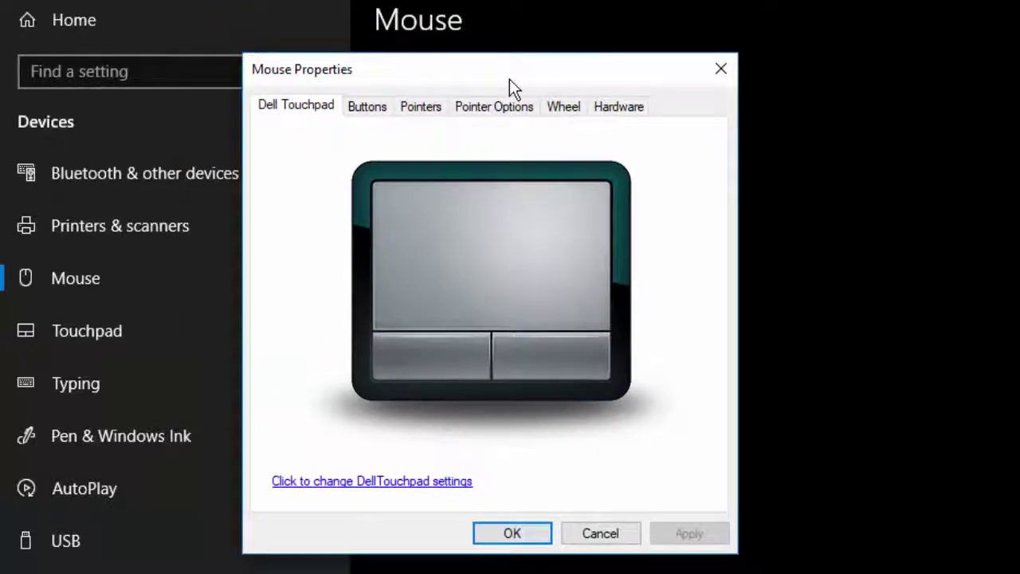
Step: Choose El Capitan as the mouse pointer scheme
left_click(437, 118)
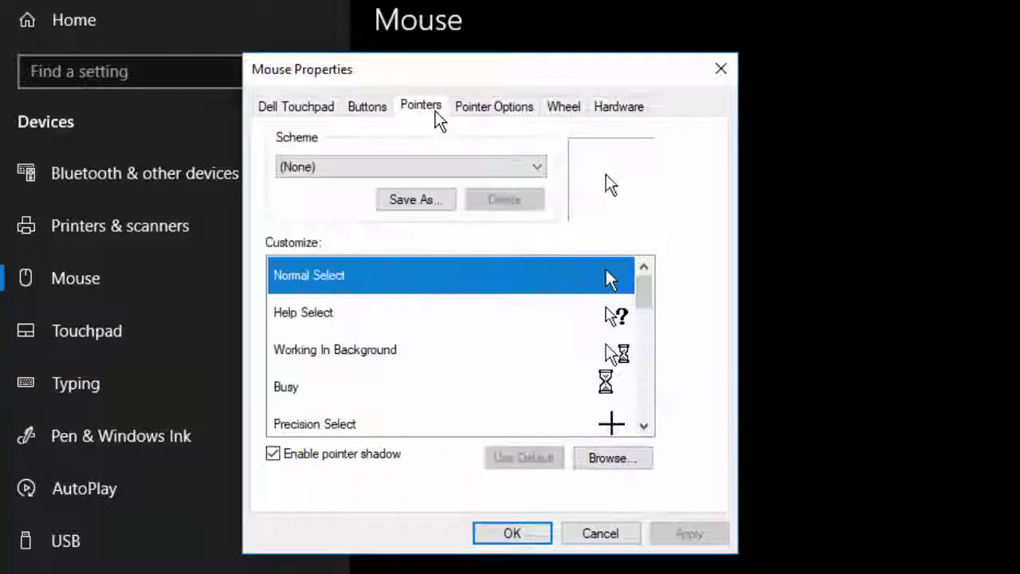
left_click(399, 177)
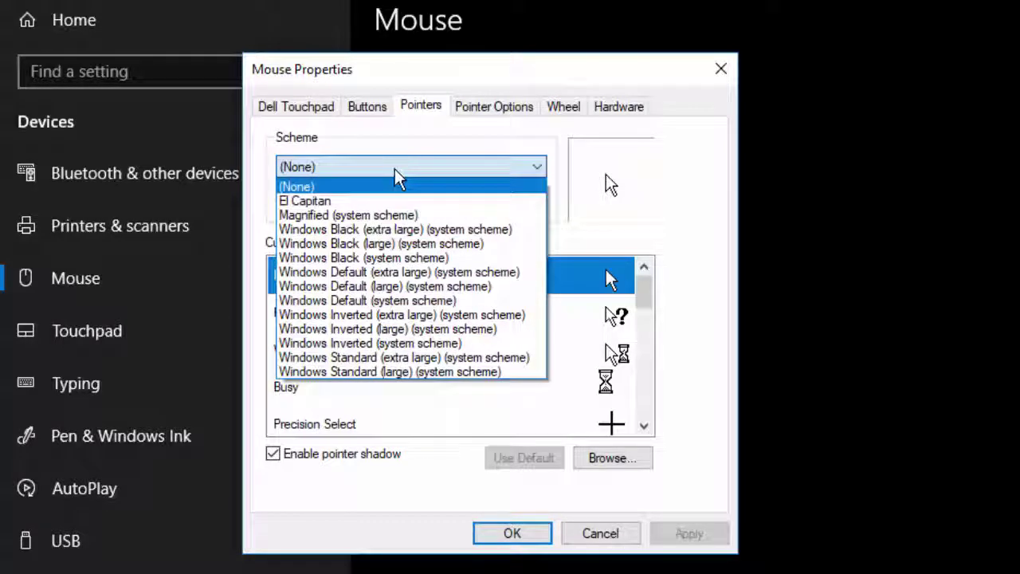
left_click(365, 200)
Step: Preview the scheme's Normal Select, Help Select, Working In Background and Busy pointers
left_click(619, 354)
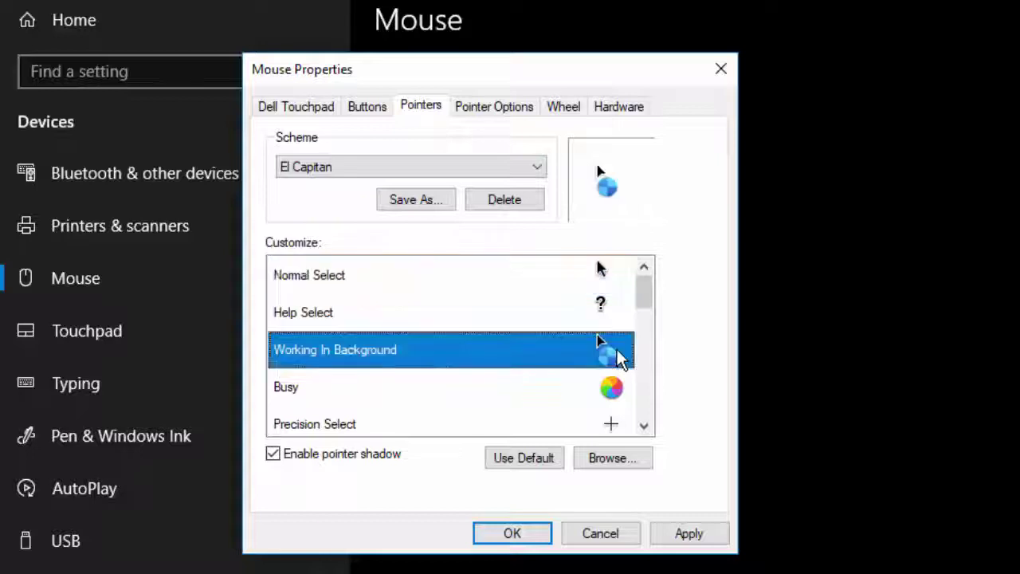
left_click(611, 391)
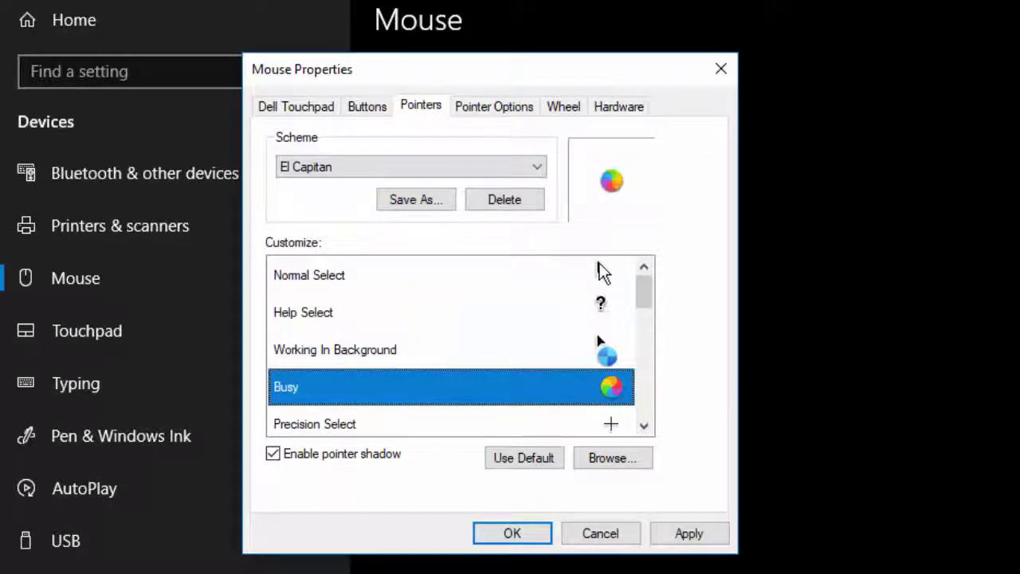
left_click(599, 269)
left_click(611, 389)
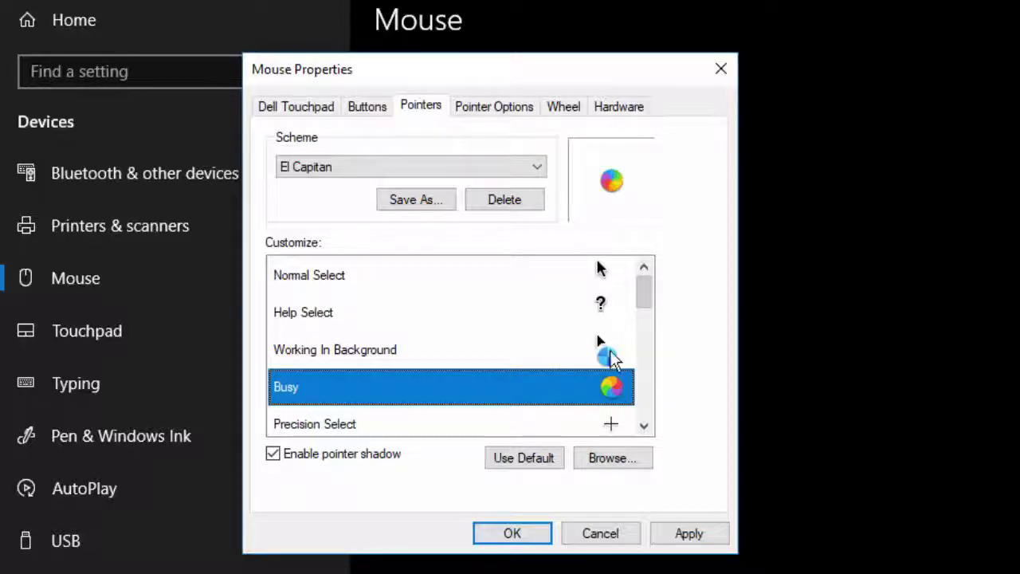
left_click(606, 313)
left_click(600, 364)
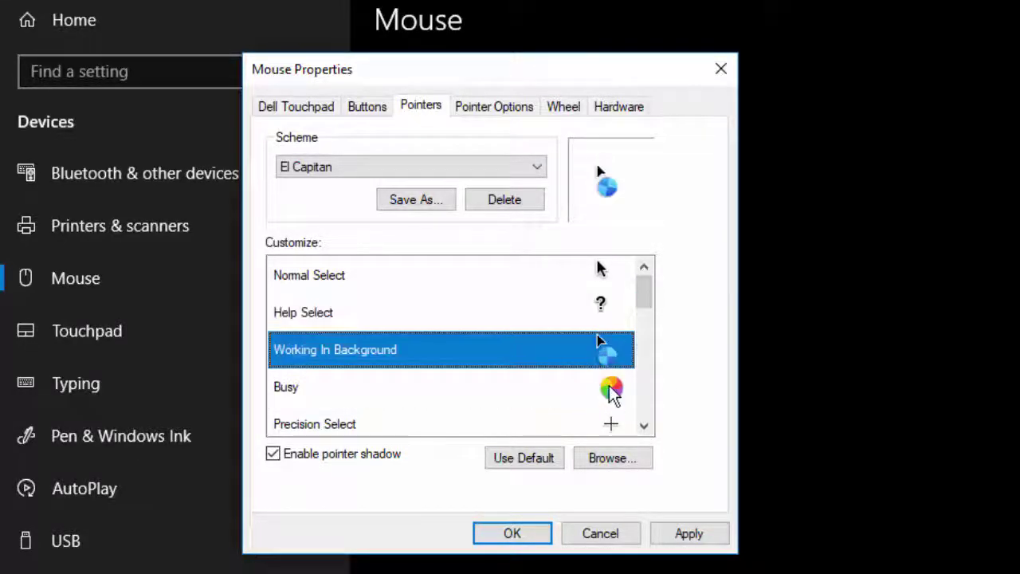
left_click(610, 391)
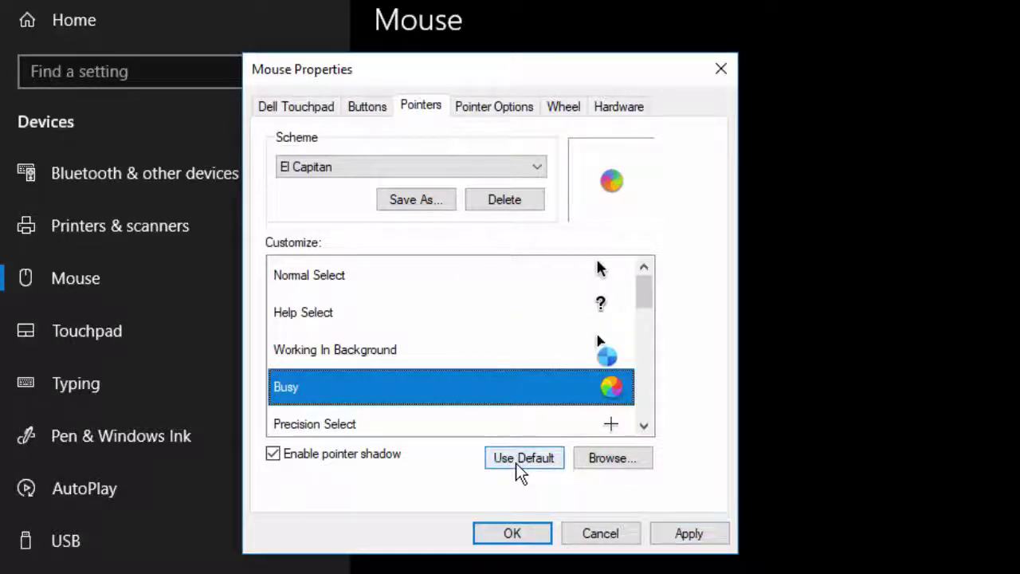
Step: Apply the El Capitan pointer scheme, replacing the original scheme of that name, and close Mouse Properties
left_click(678, 541)
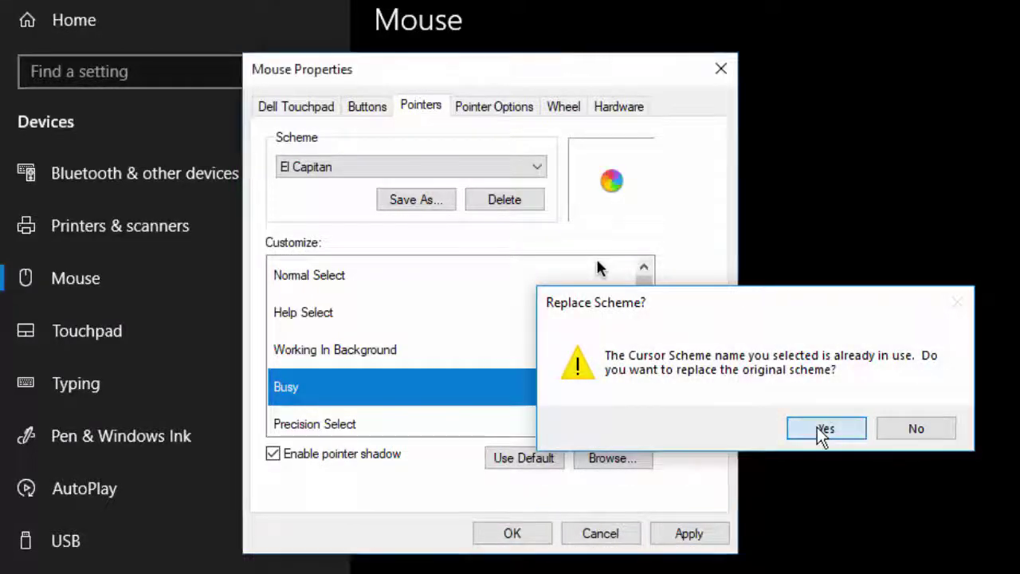
left_click(822, 431)
left_click(519, 539)
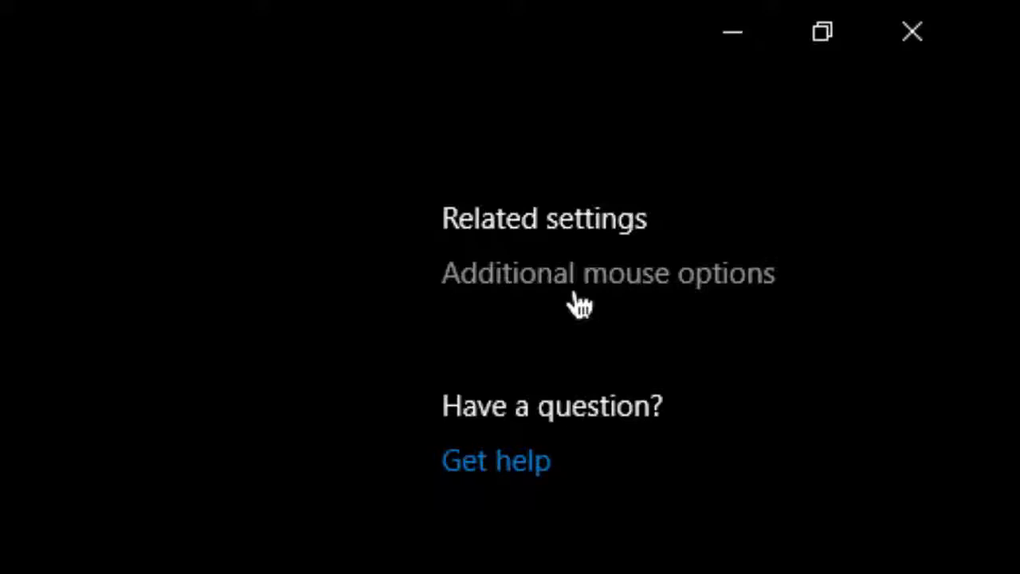
Step: Reopen the additional mouse options to check the active pointer scheme and its cursors, and close the dialog
left_click(577, 296)
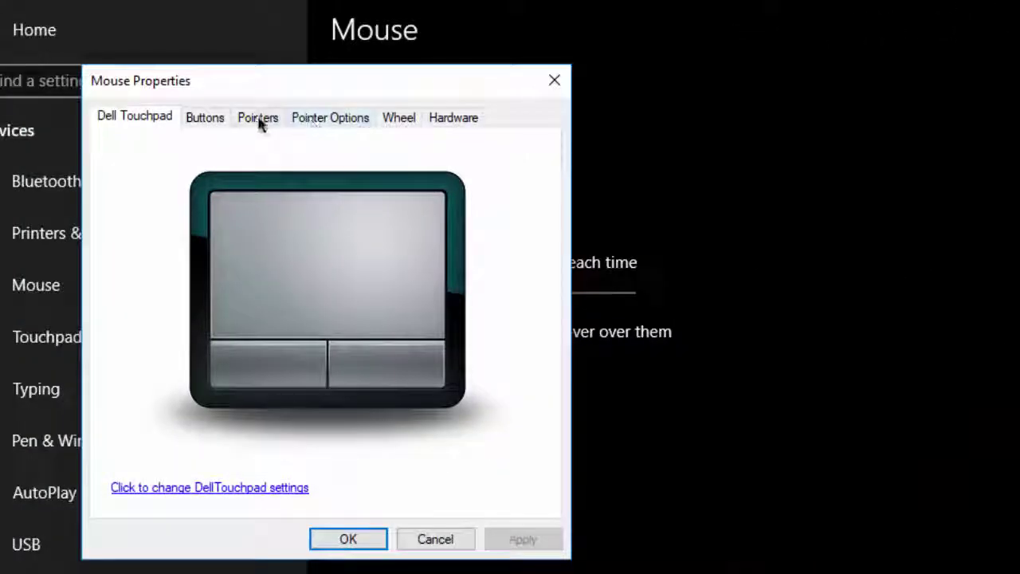
left_click(257, 119)
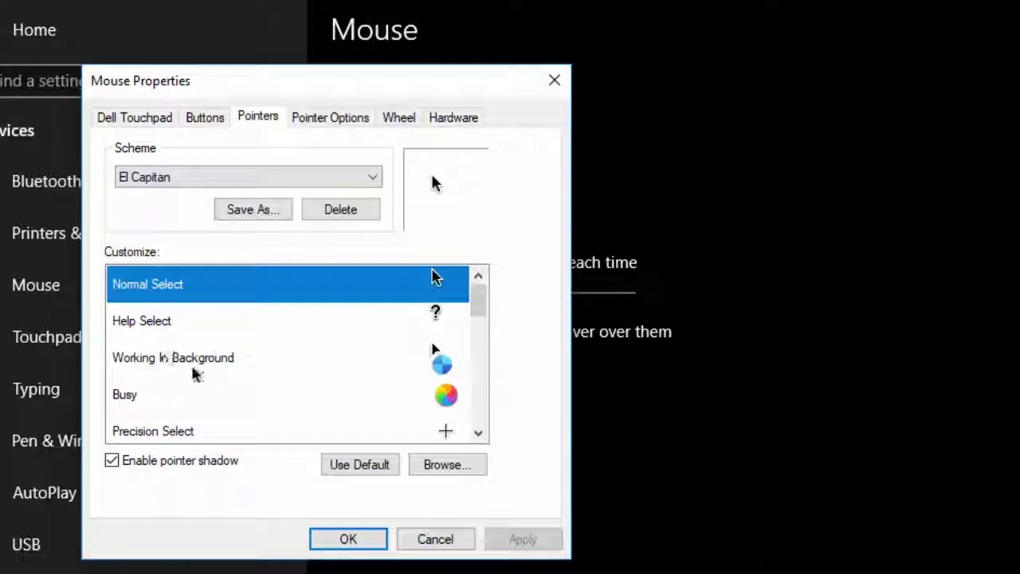
mouse_move(481, 303)
left_mouse_down()
mouse_move(478, 394)
mouse_move(479, 289)
left_mouse_up()
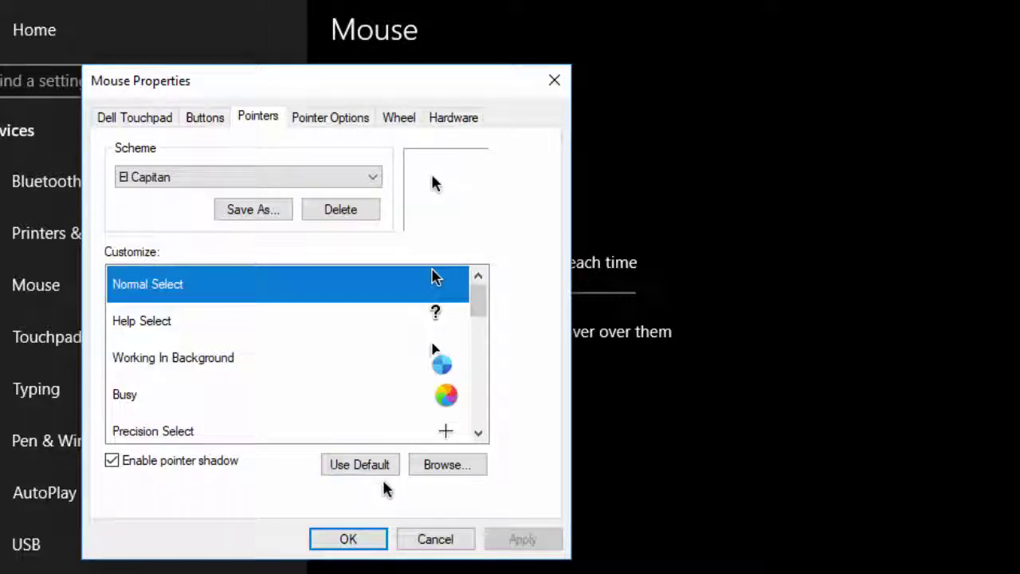
left_click(343, 541)
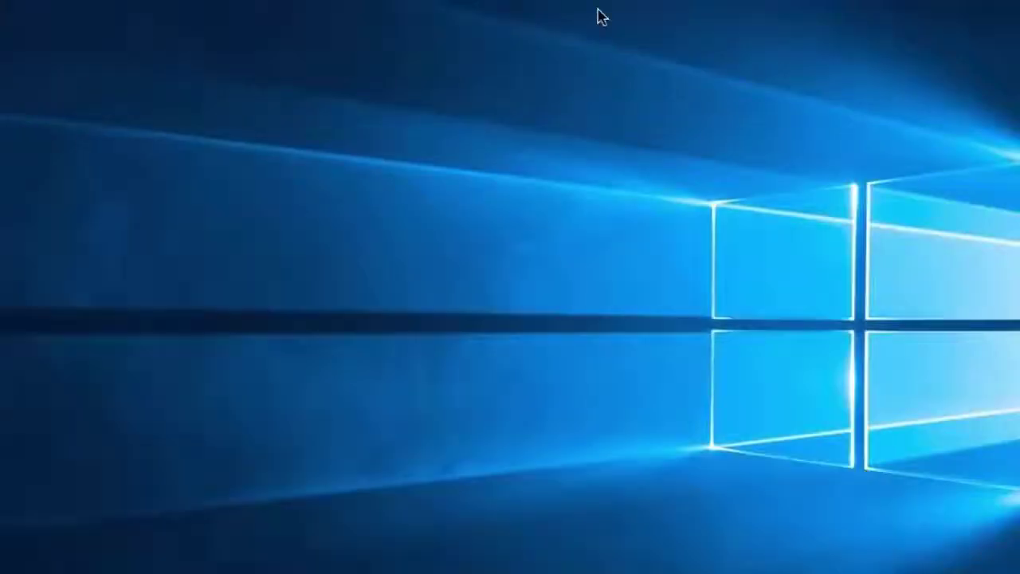
Step: Refresh the desktop repeatedly to try out the new pointer
right_click(598, 10)
left_click(654, 73)
right_click(653, 79)
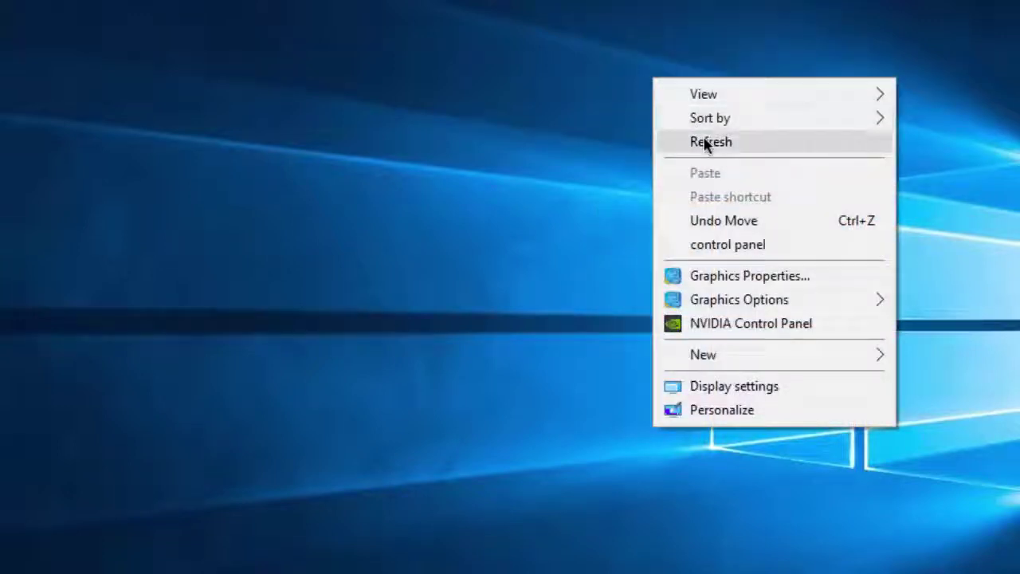
left_click(706, 141)
right_click(703, 137)
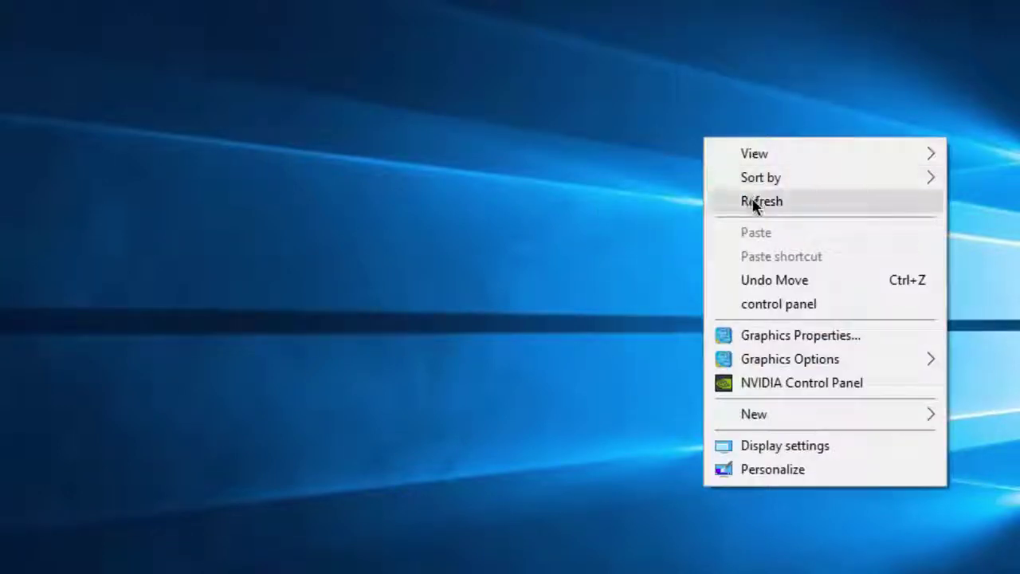
left_click(754, 201)
right_click(752, 199)
left_click(816, 270)
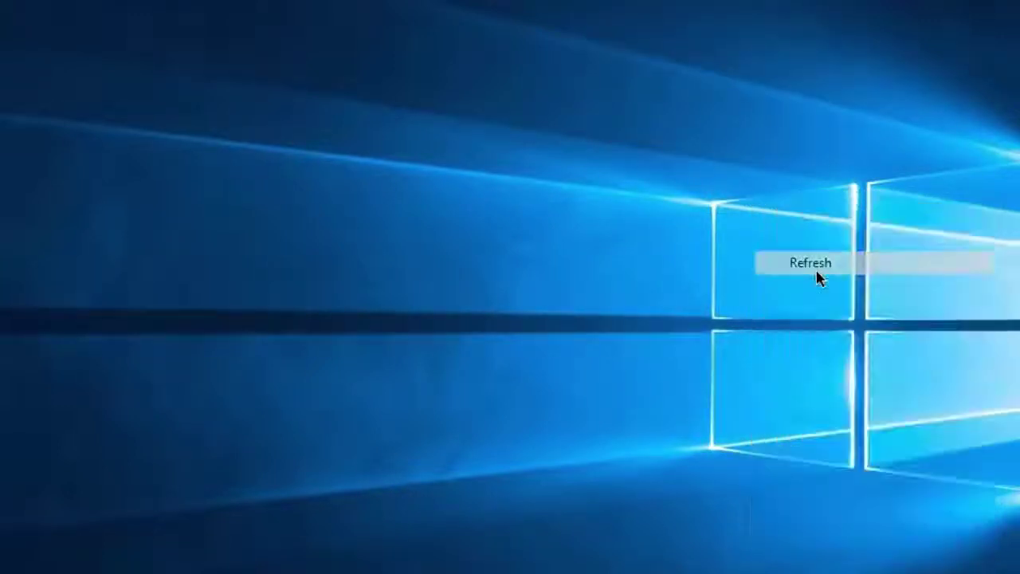
right_click(816, 271)
left_click(890, 336)
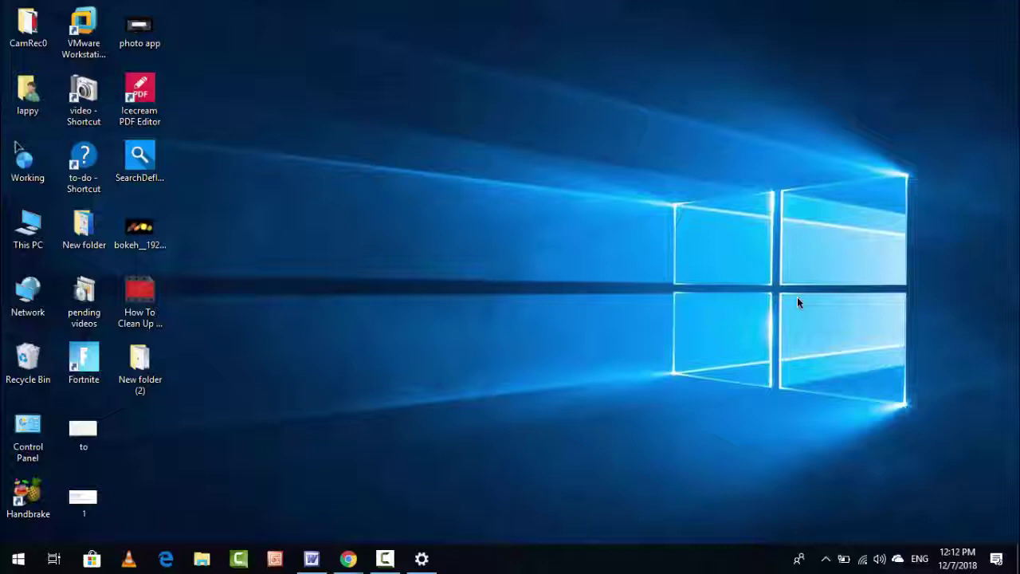
Step: Switch to the mouse settings, open the pointer schemes in the additional mouse options and select El Capitan again
left_click(422, 558)
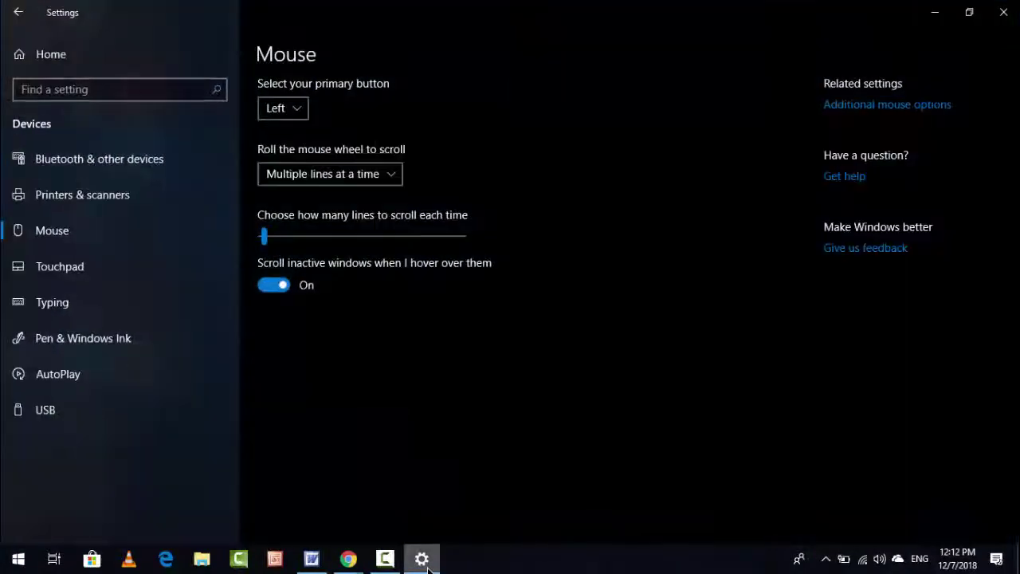
left_click(897, 112)
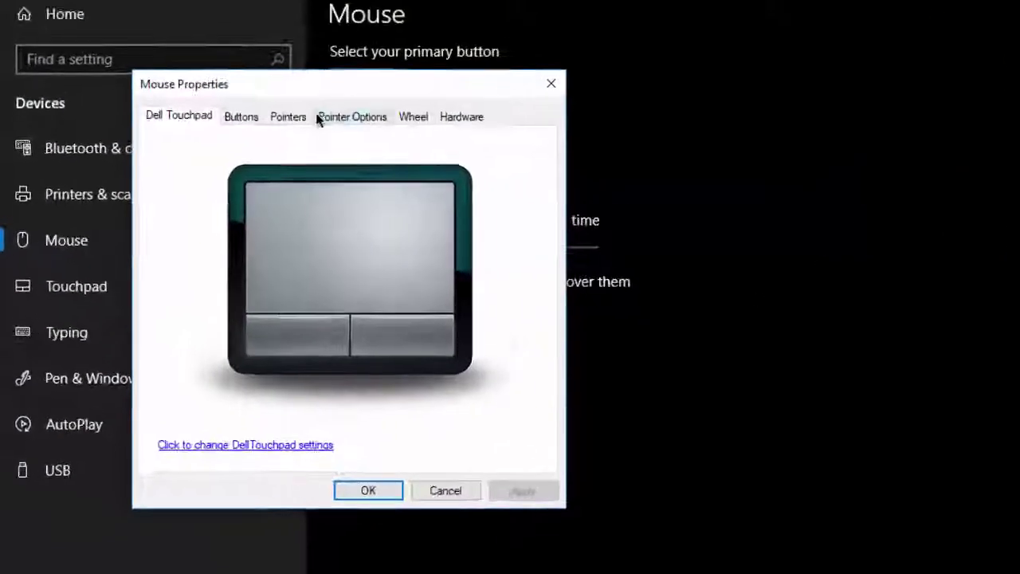
left_click(340, 110)
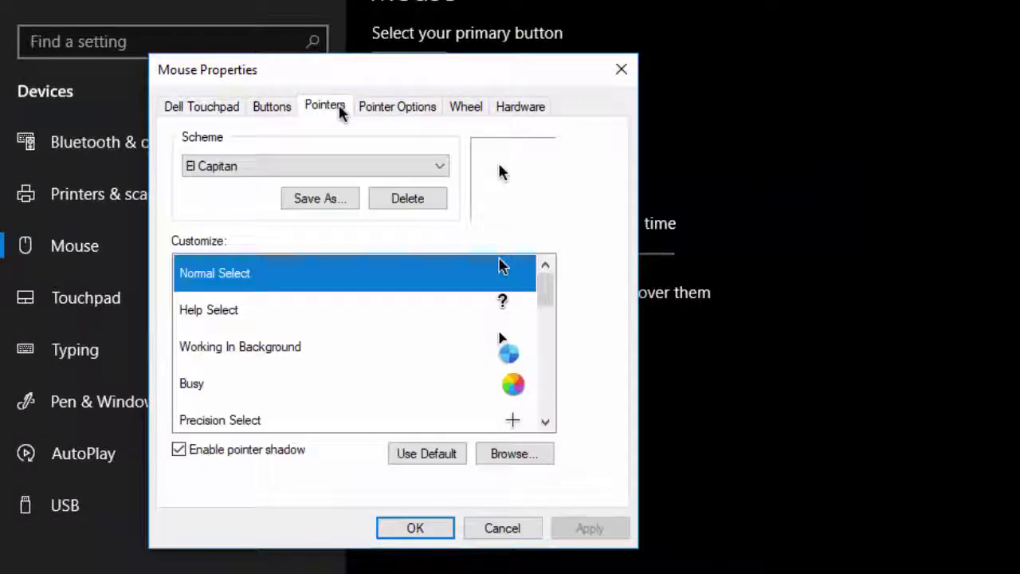
left_click(276, 170)
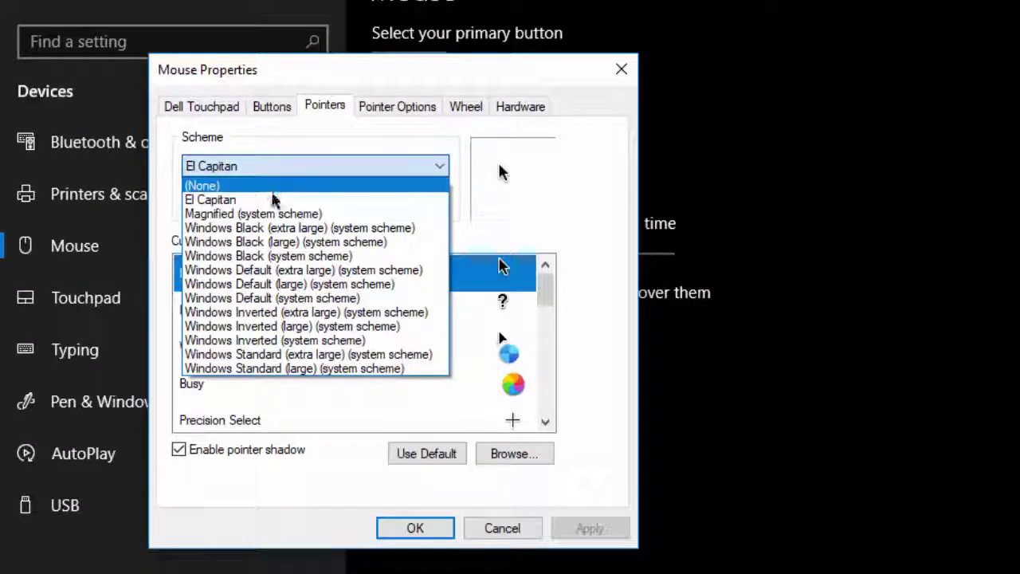
left_click(272, 201)
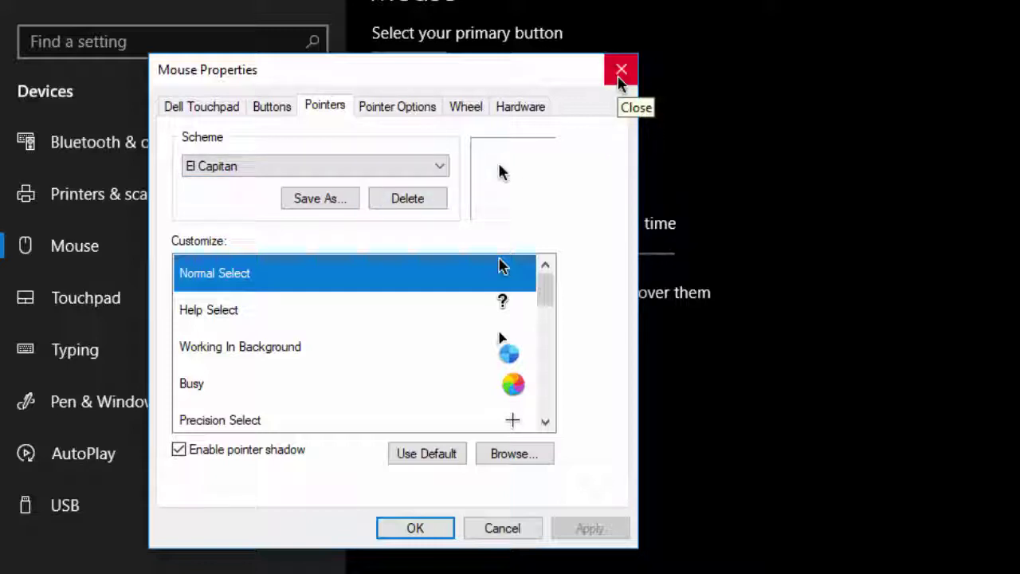
Step: Close Mouse Properties and the Settings window, and refresh the desktop
left_click(620, 72)
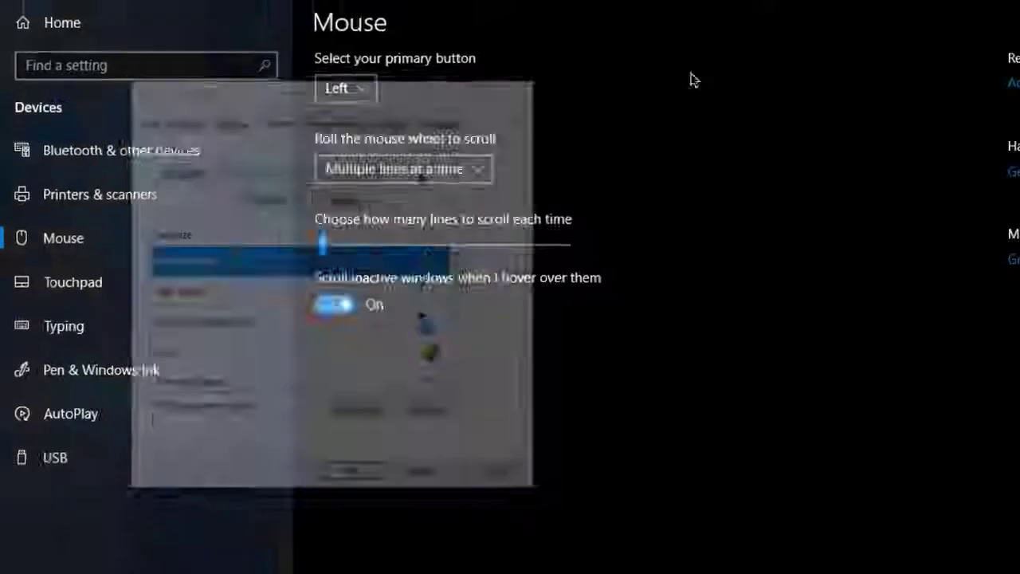
left_click(1002, 13)
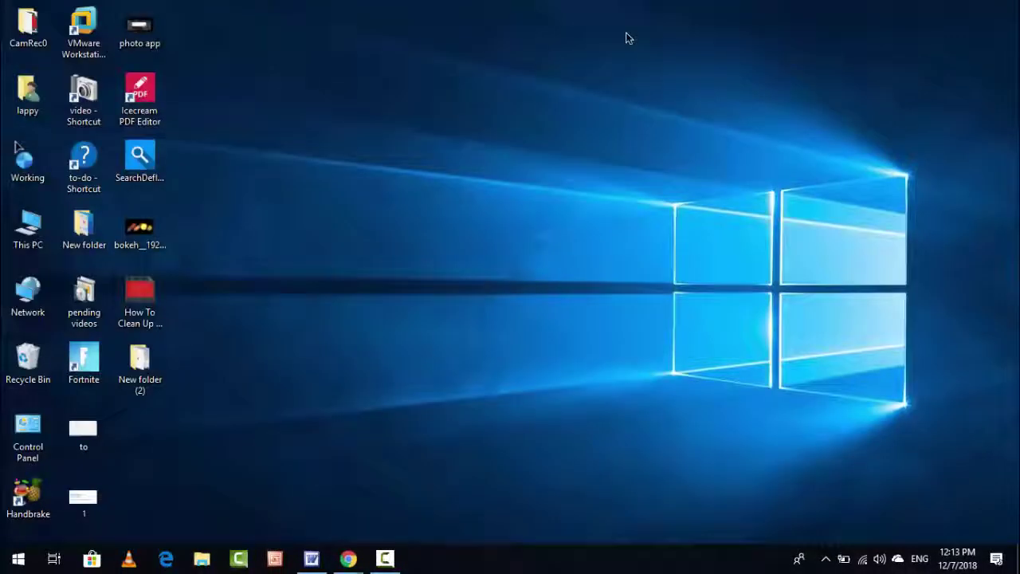
right_click(626, 32)
left_click(659, 77)
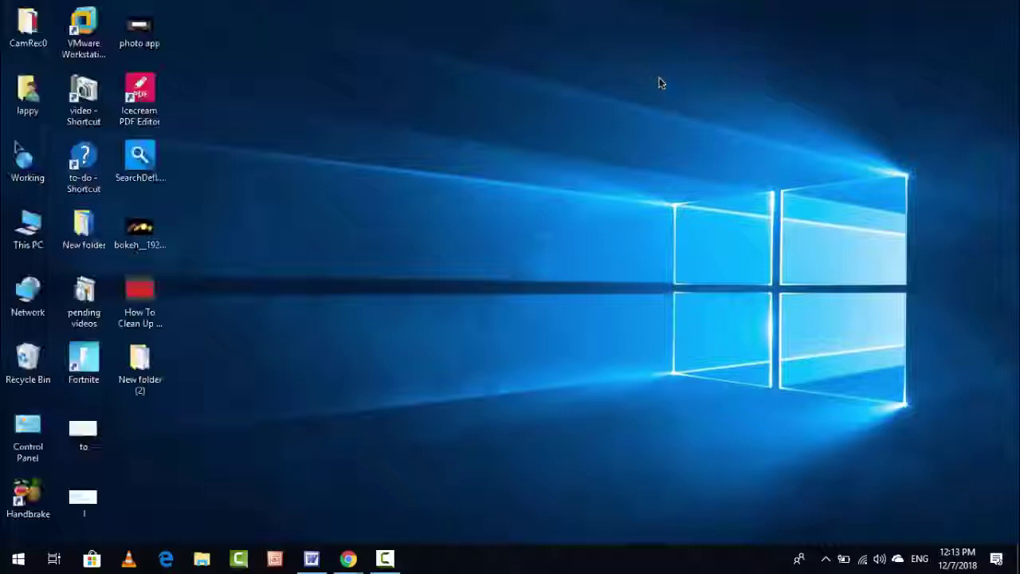